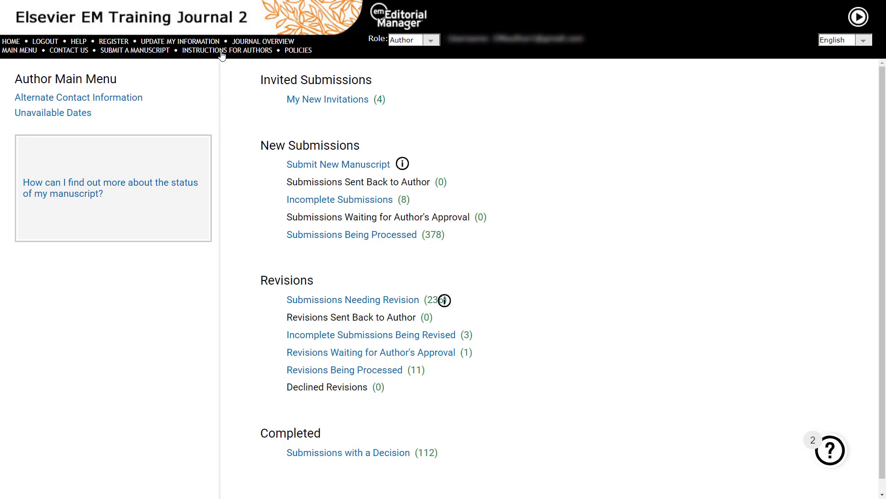
# Step: Consult the journal's guide for authors, then bring up the Submissions Needing Revision list
pyautogui.click(222, 51)
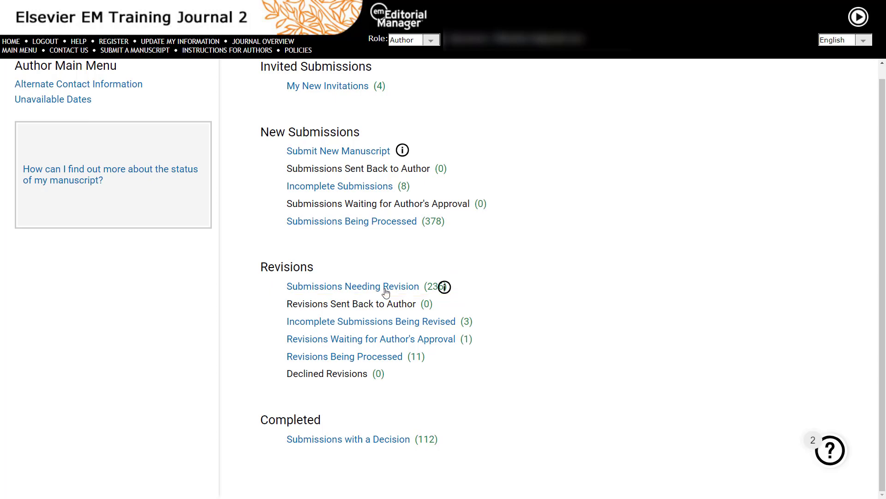
pyautogui.click(385, 287)
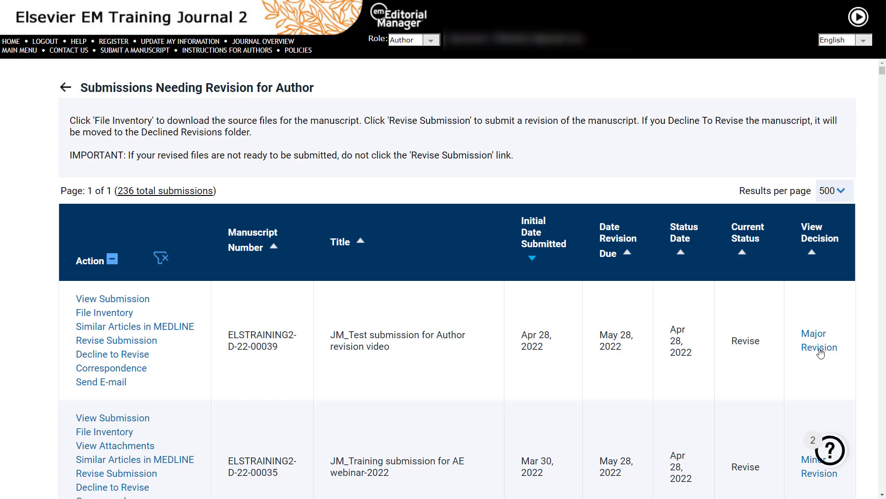
pyautogui.click(819, 352)
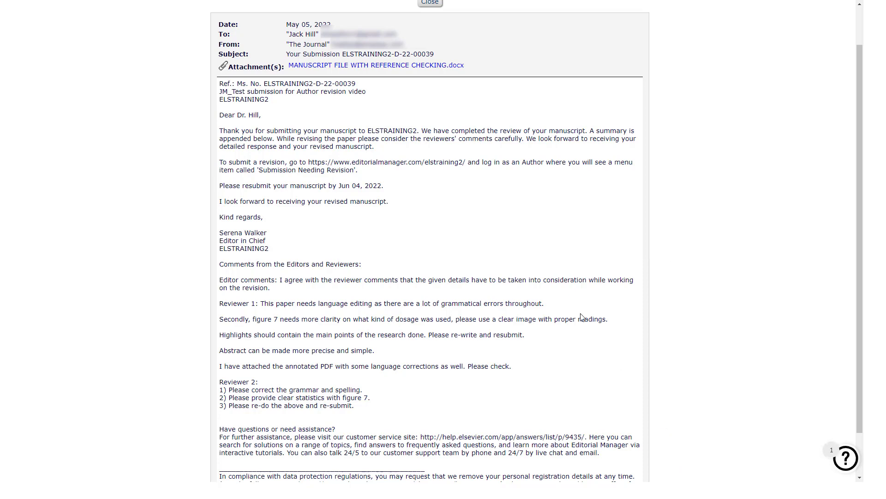
pyautogui.scroll(-2, 582, 326)
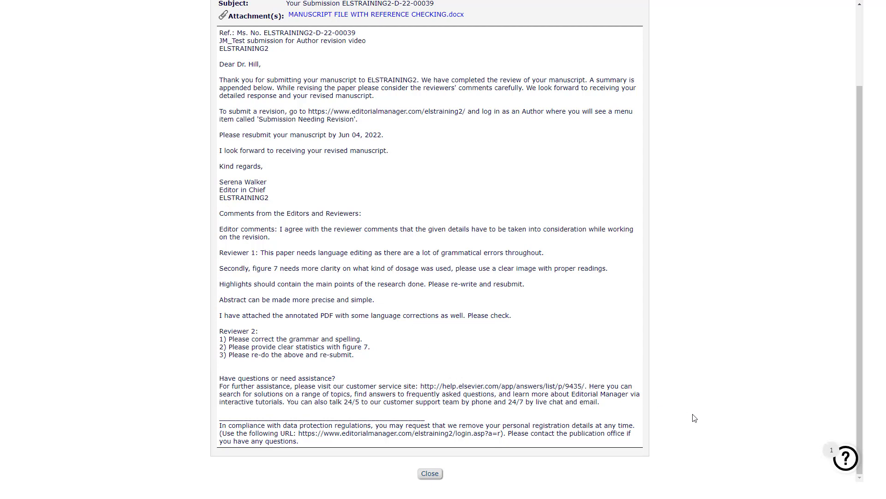
pyautogui.scroll(1, 695, 417)
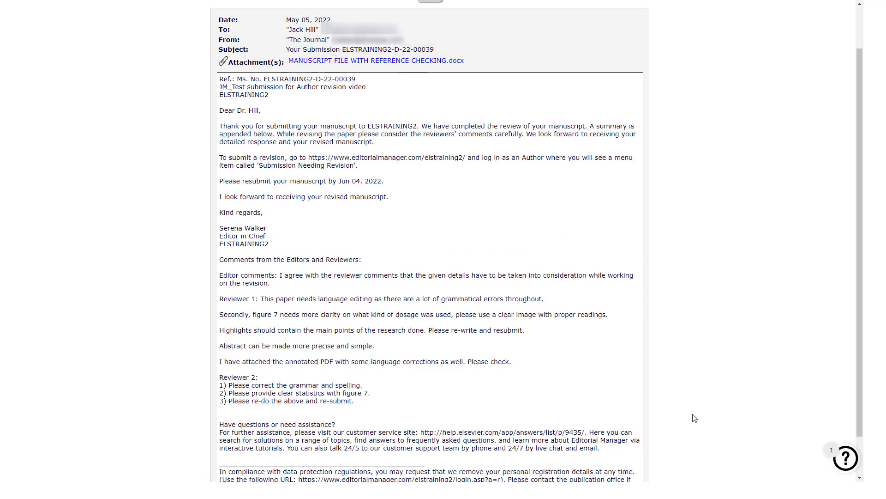
pyautogui.scroll(1, 694, 417)
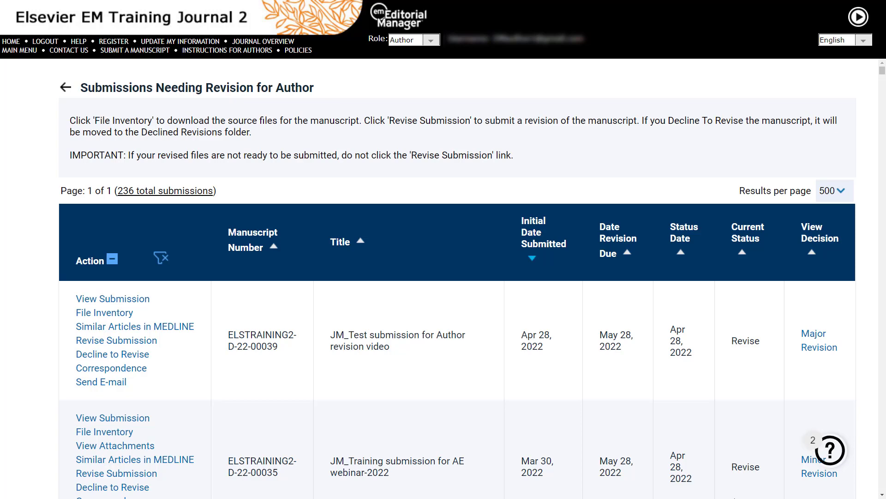
# Step: Mark the JM_Test manuscript's Cover Letter and Conflict of Interest files for download
pyautogui.click(115, 319)
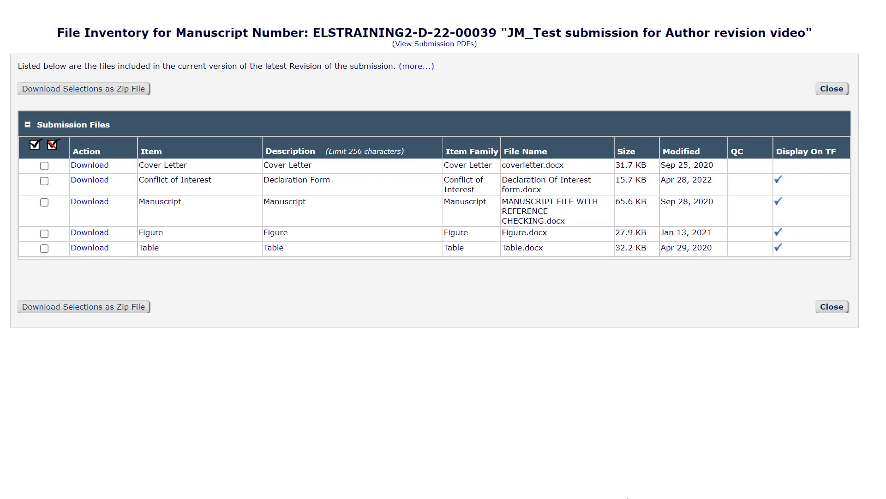
pyautogui.click(44, 165)
pyautogui.click(44, 181)
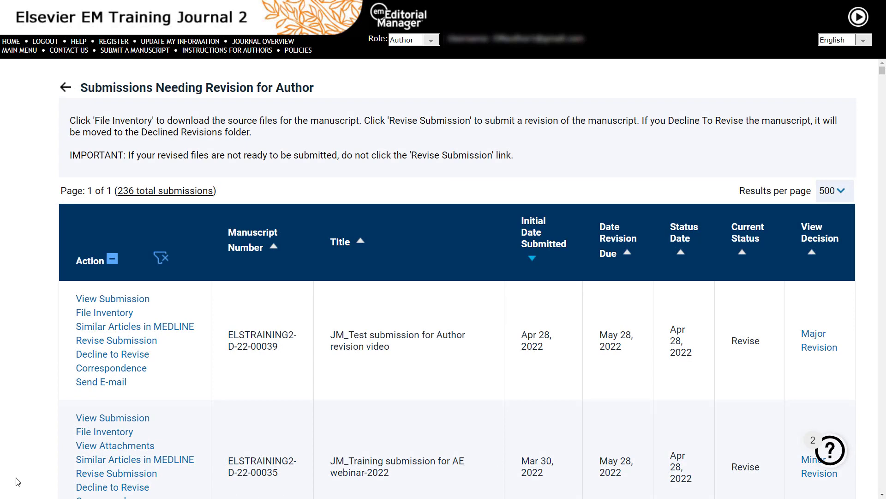
# Step: Choose Revise Submission for the JM_Test manuscript to bring up the revision warning
pyautogui.click(126, 344)
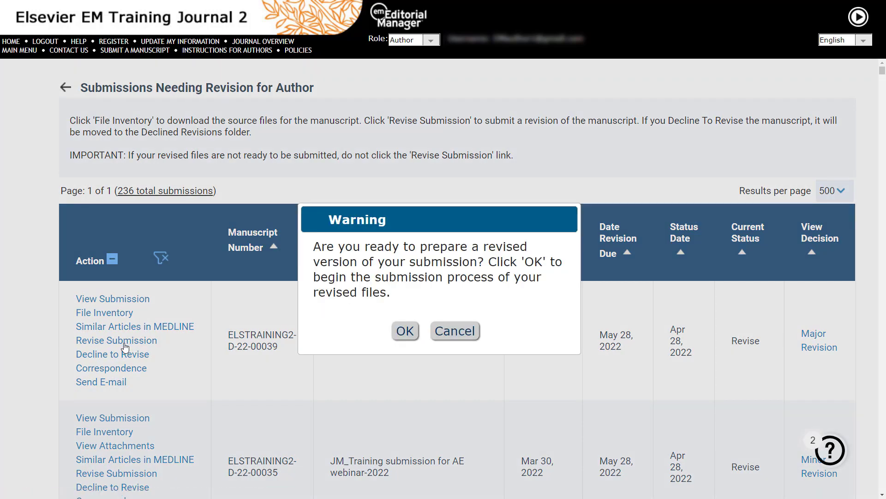